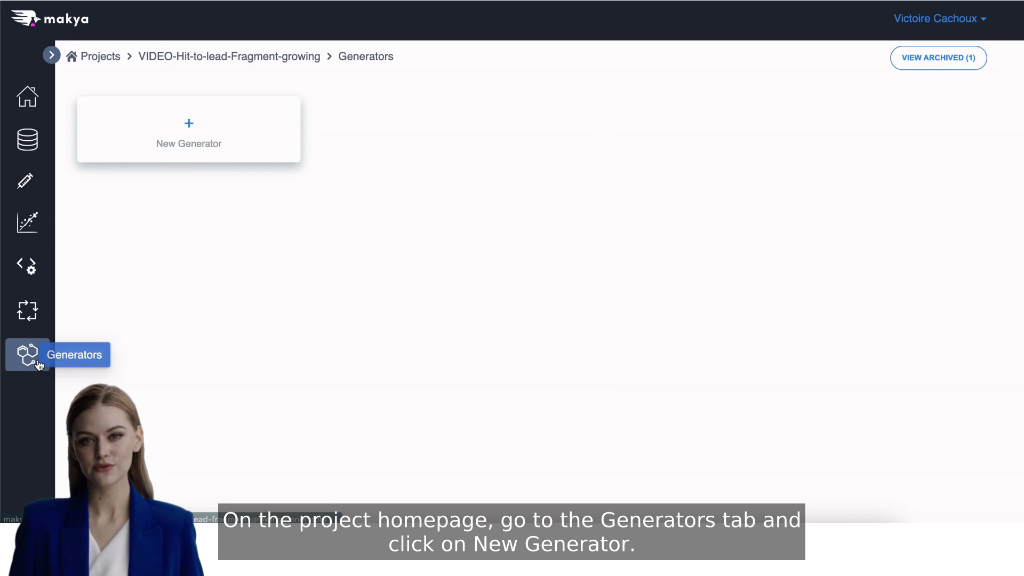
Step: Start a new generator named Hit-to-lead with Fragment growing as its generation engine
click(182, 115)
click(466, 241)
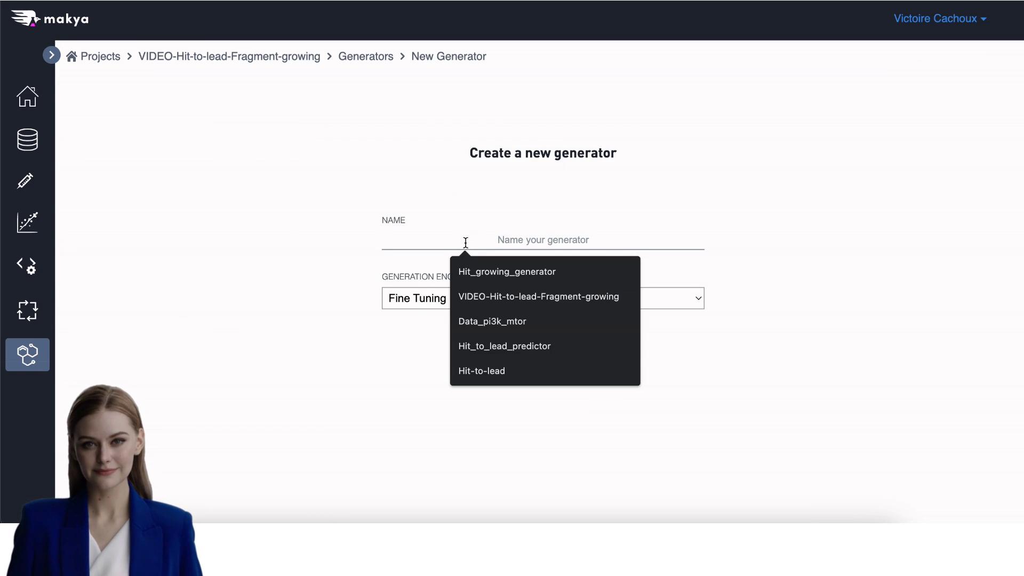
click(336, 224)
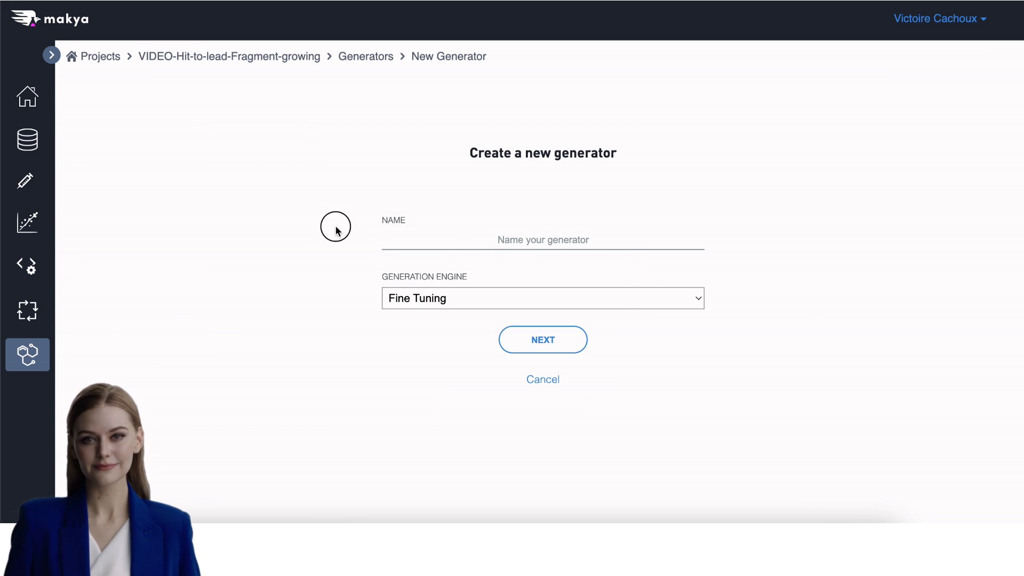
click(400, 239)
text(Hit-to)
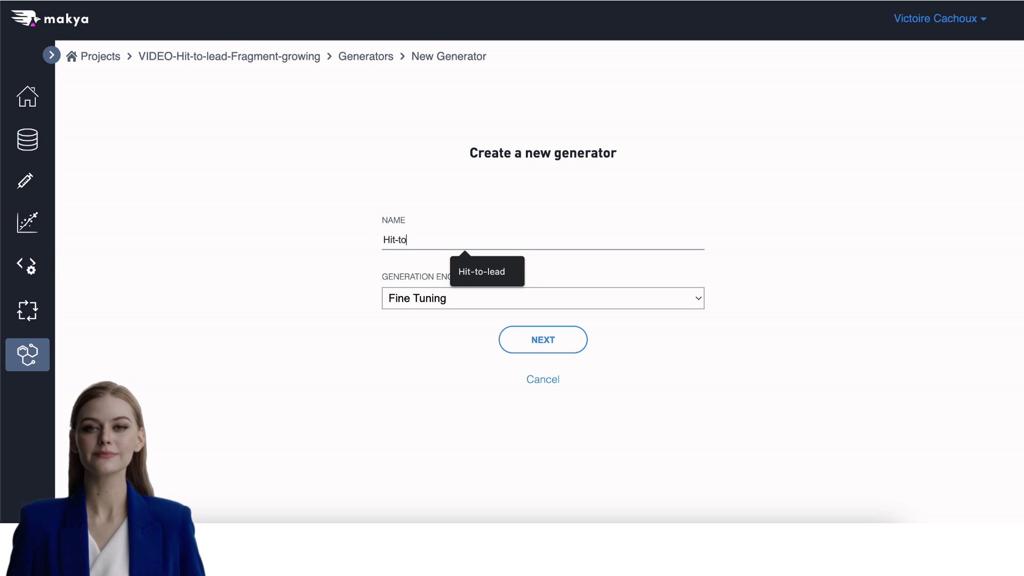
click(470, 274)
click(462, 296)
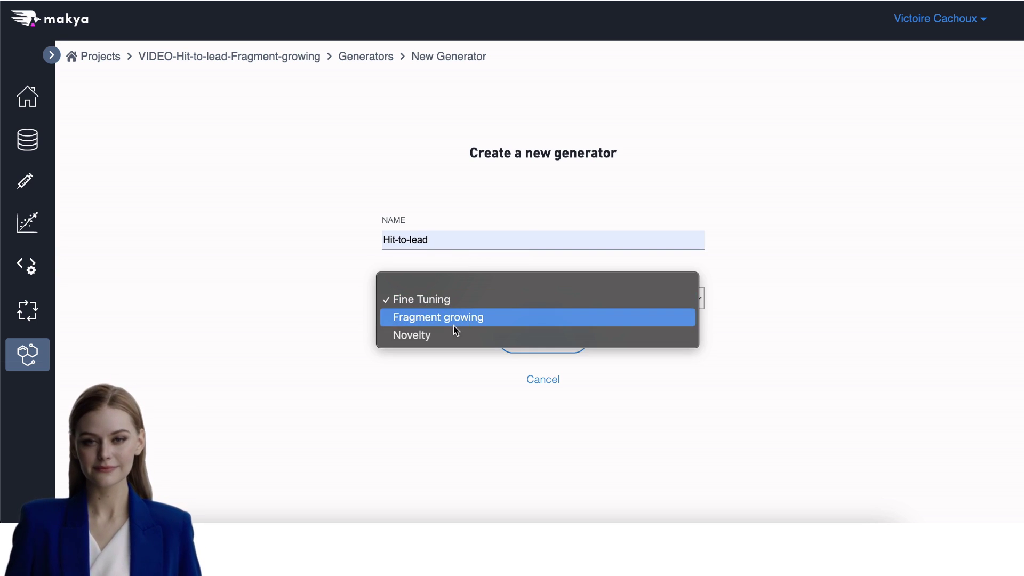
click(456, 316)
Step: Extend the generator's name to "Hit-to-lead-fragment growing" and create it with the Fragment growing engine
click(457, 236)
text(-)
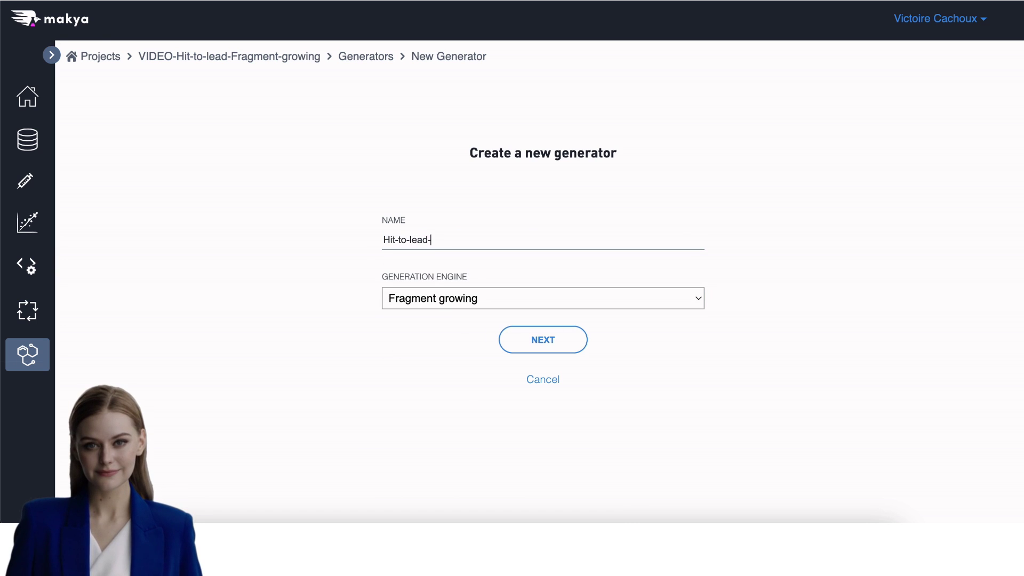
text(fragment growing)
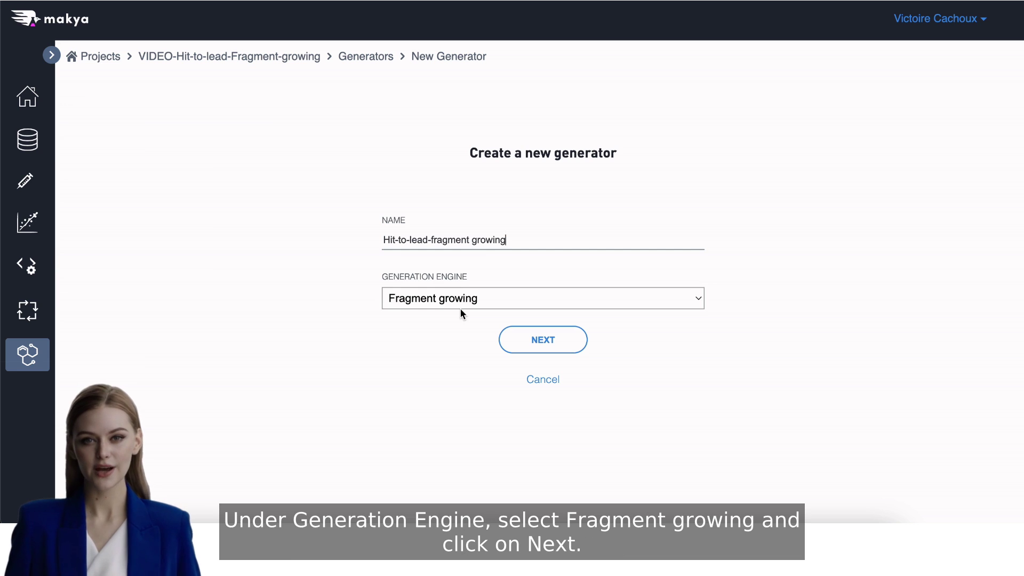
click(448, 300)
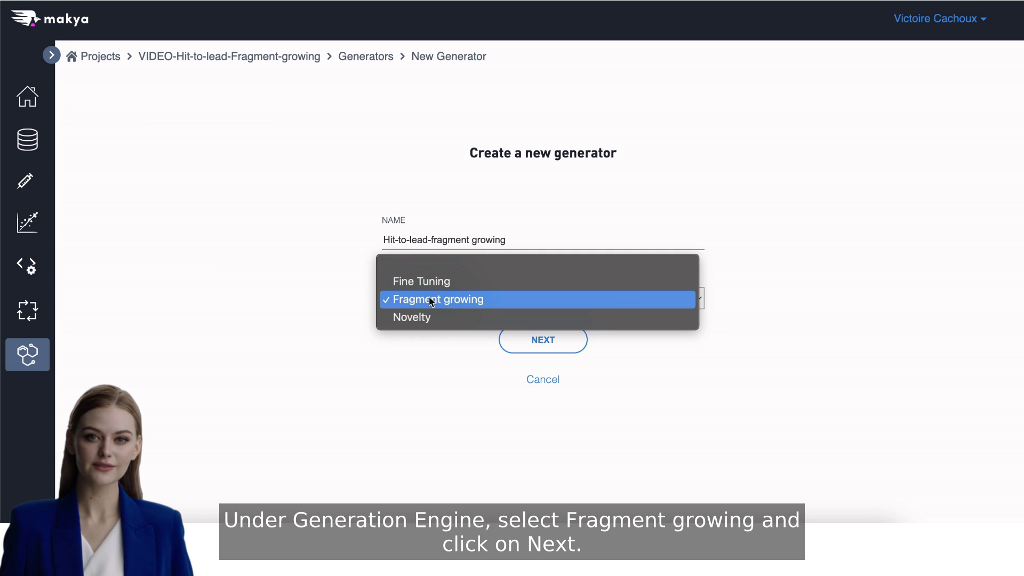
click(426, 300)
click(539, 343)
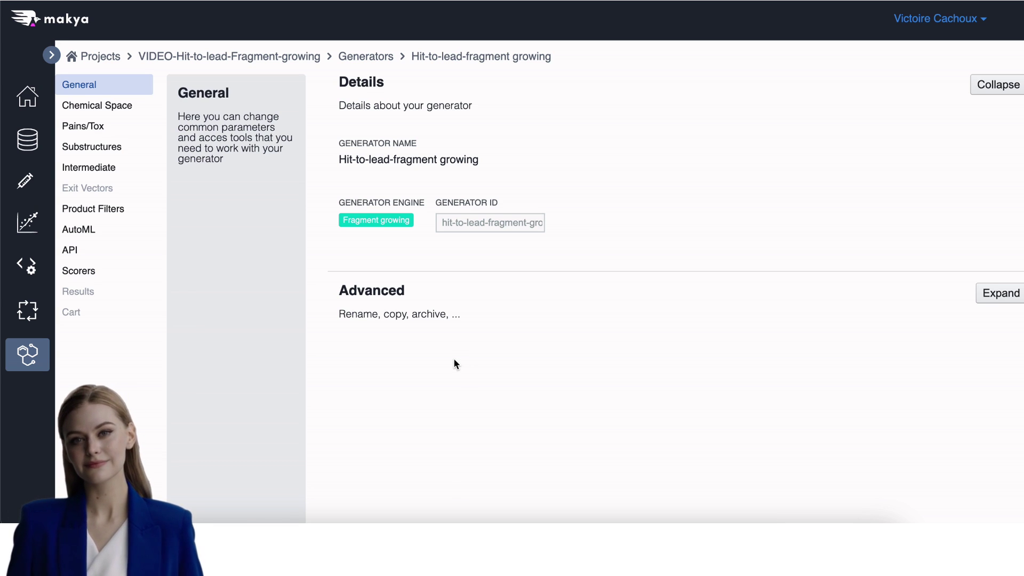
Step: Select the Data_pi3k_mtor dataset as the generator's chemical space and save it
click(98, 106)
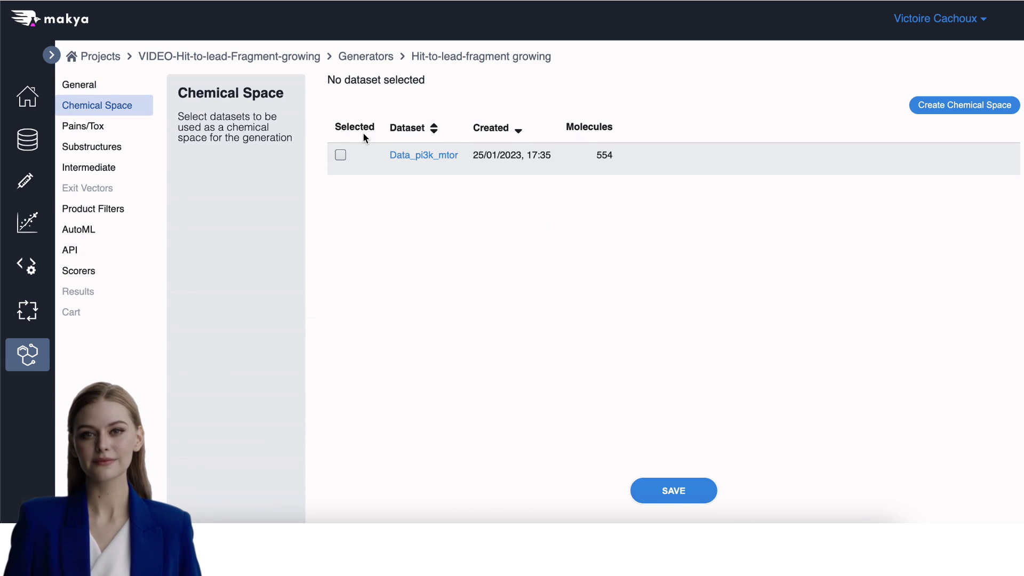
click(341, 156)
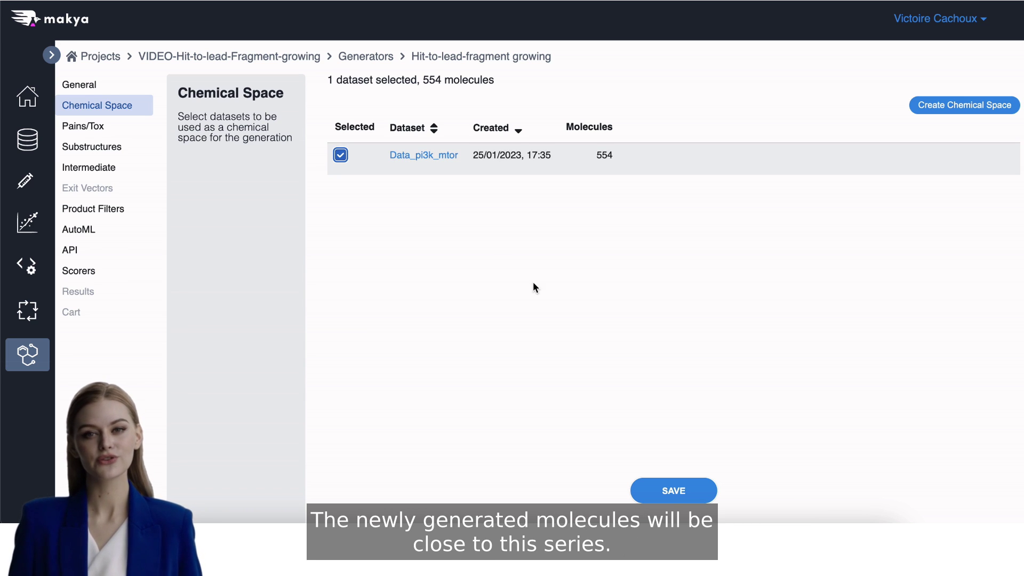
click(673, 495)
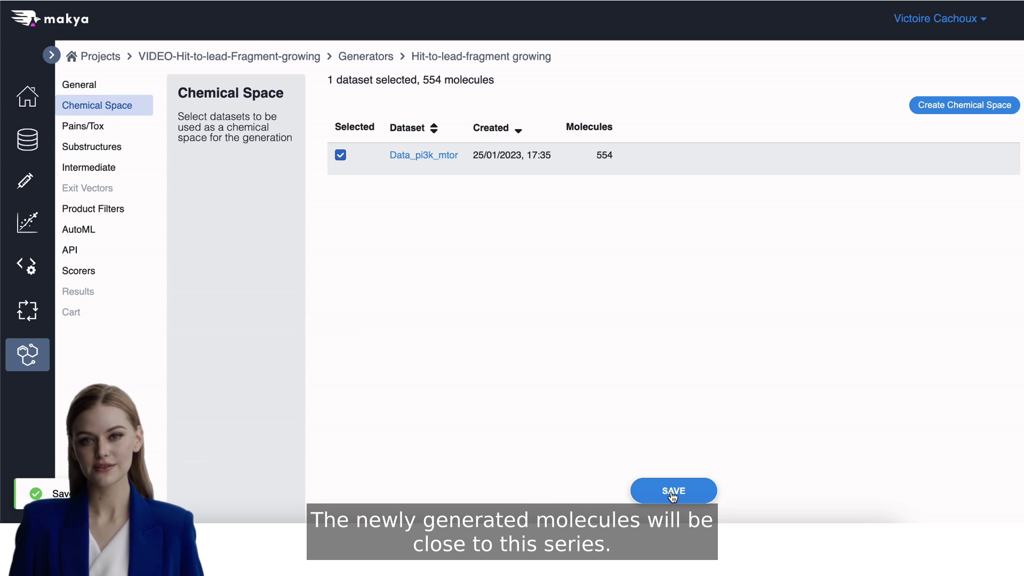
Step: Paste the copied chloropyrimidine–alkyne–aminopyridine structure as the generator's intermediate and proceed to the exit vectors
click(79, 167)
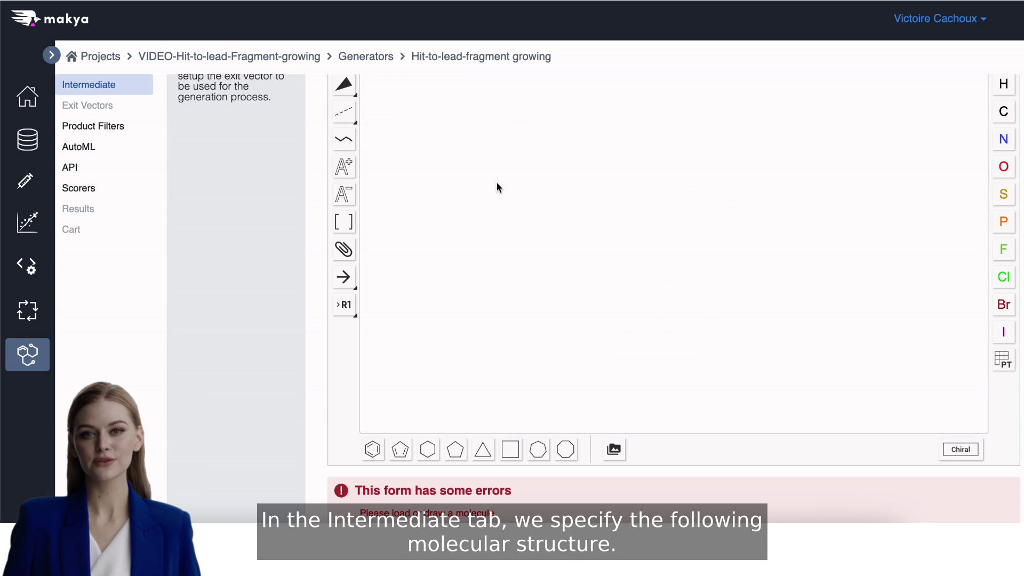
key(ctrl+v)
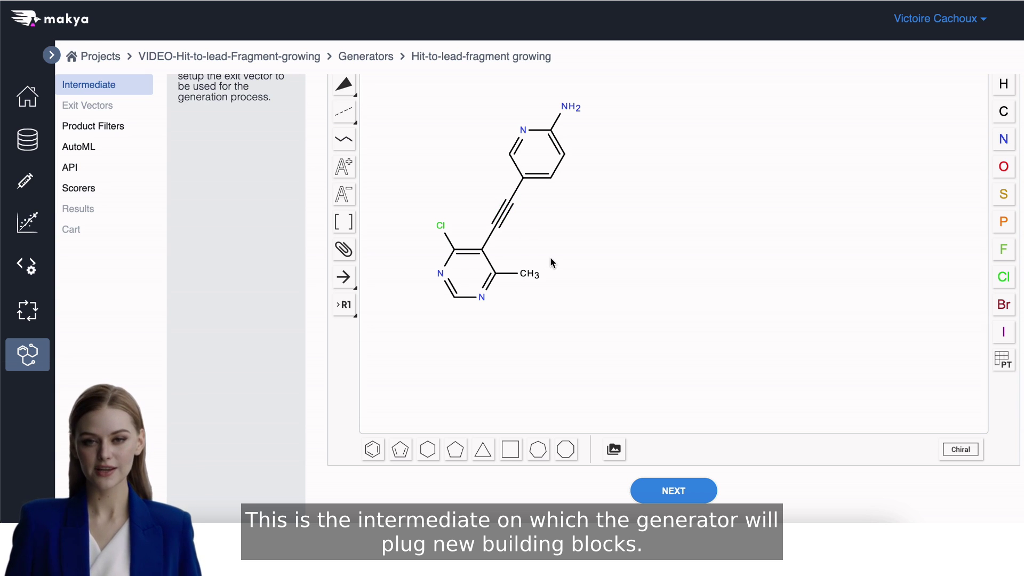
click(652, 499)
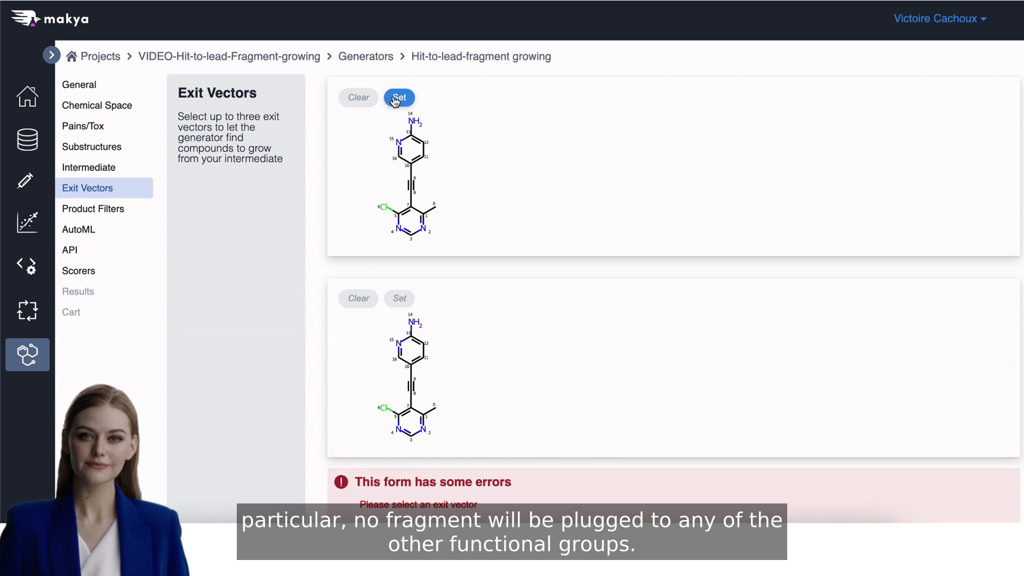
Step: Set the first exit vector to the carbon-chlorine bond using atom id 6 and save it
click(397, 98)
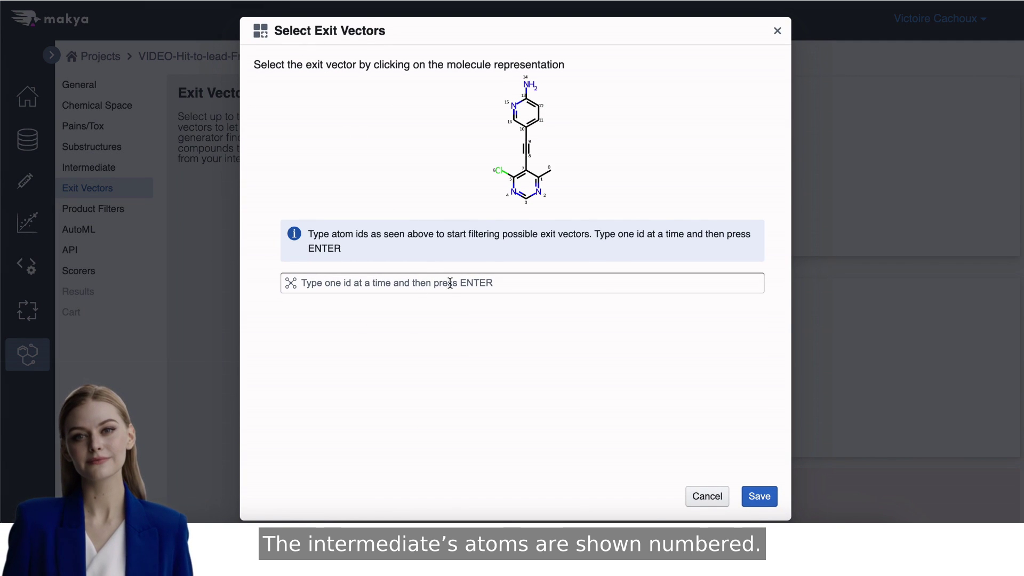
click(418, 281)
text(6)
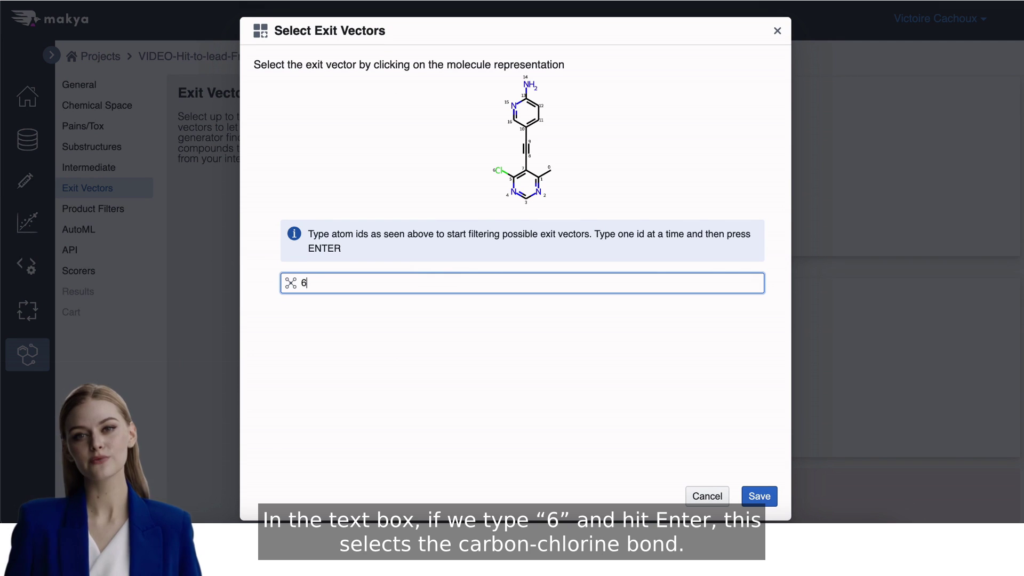
key(Return)
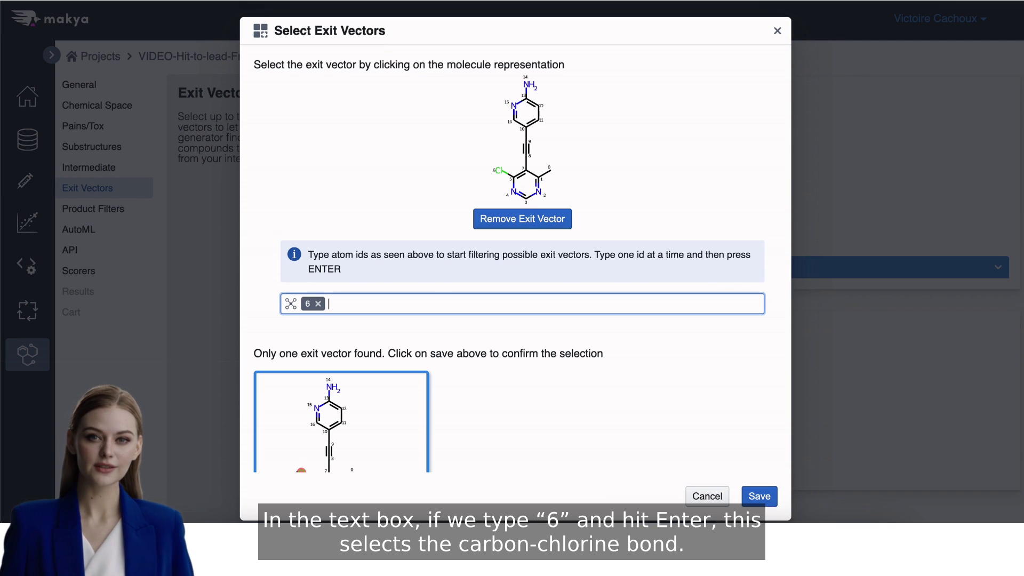
scroll(285, 341, down, 1)
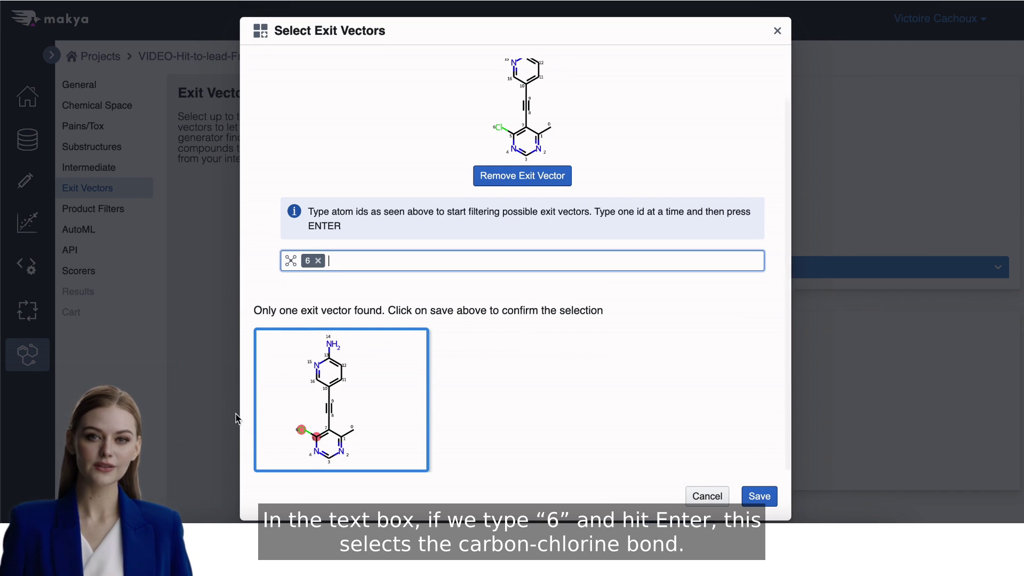
click(757, 499)
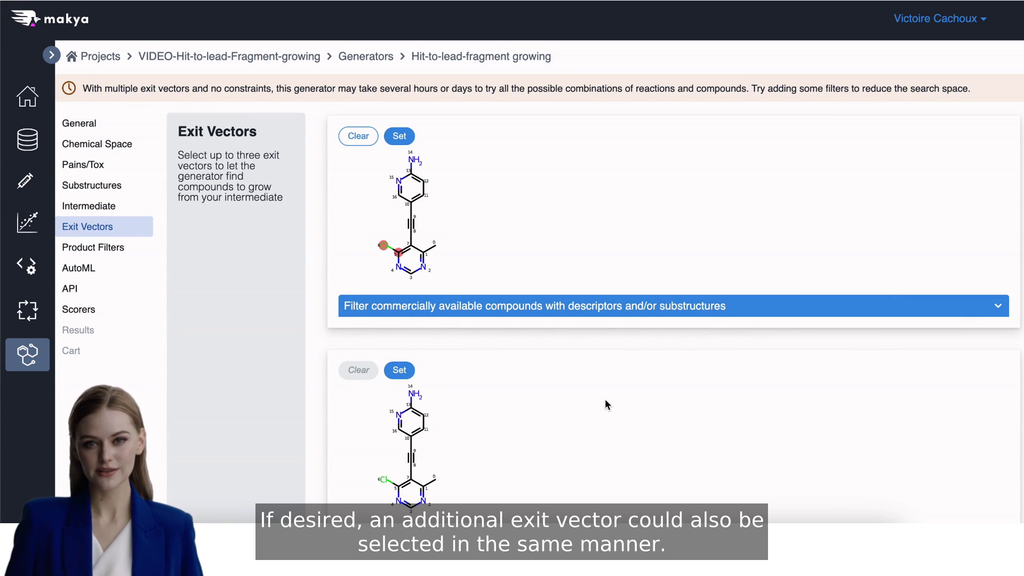
Step: Examine the descriptor filters for commercially available compounds under the first exit vector
click(426, 402)
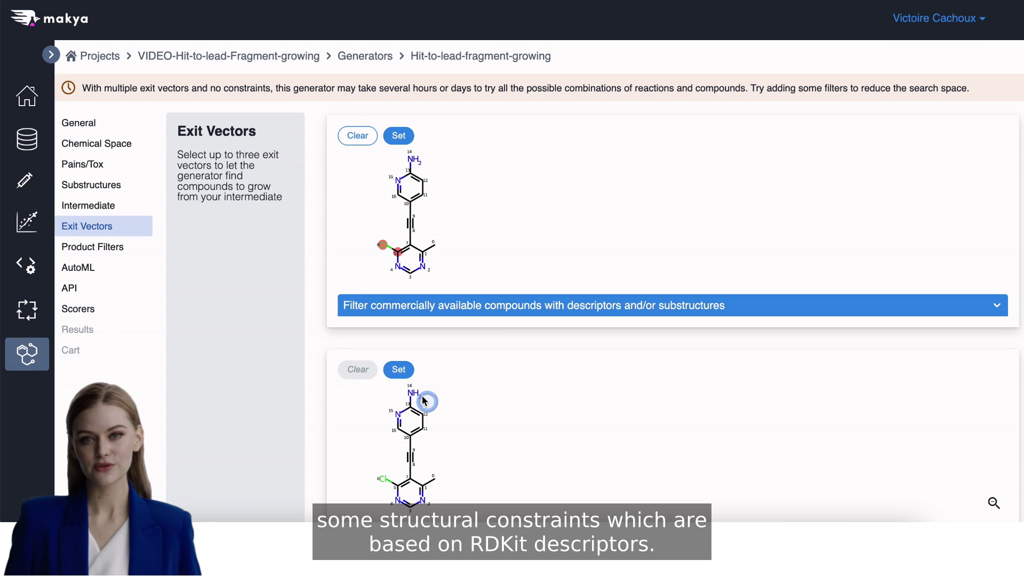
click(407, 307)
scroll(369, 255, down, 3)
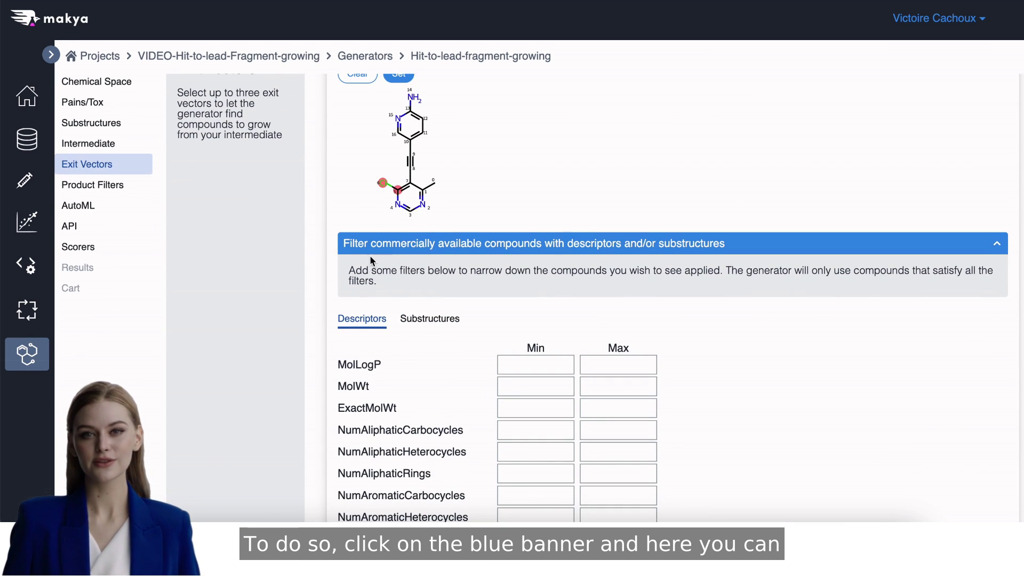
scroll(430, 255, down, 2)
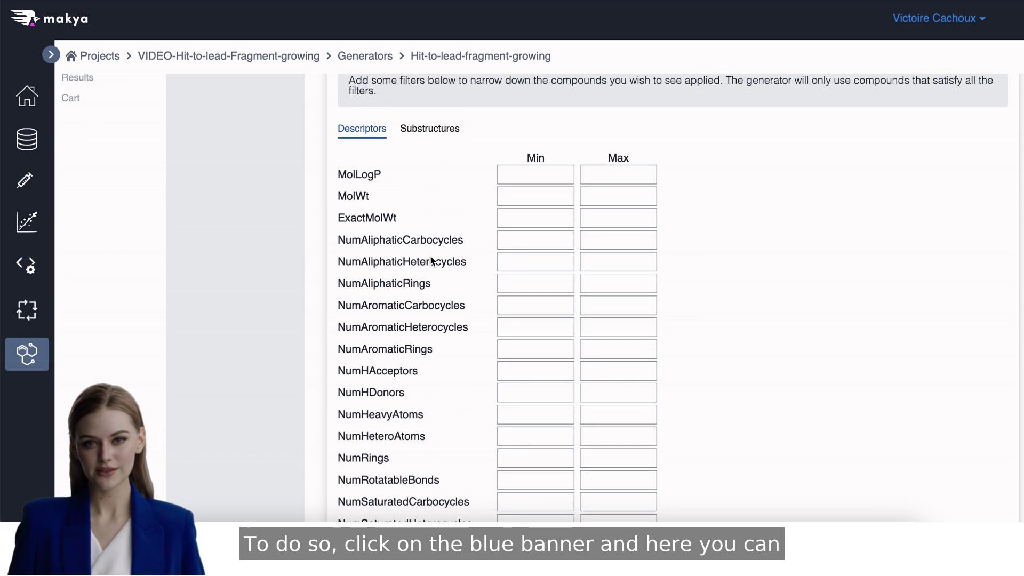
scroll(428, 239, down, 1)
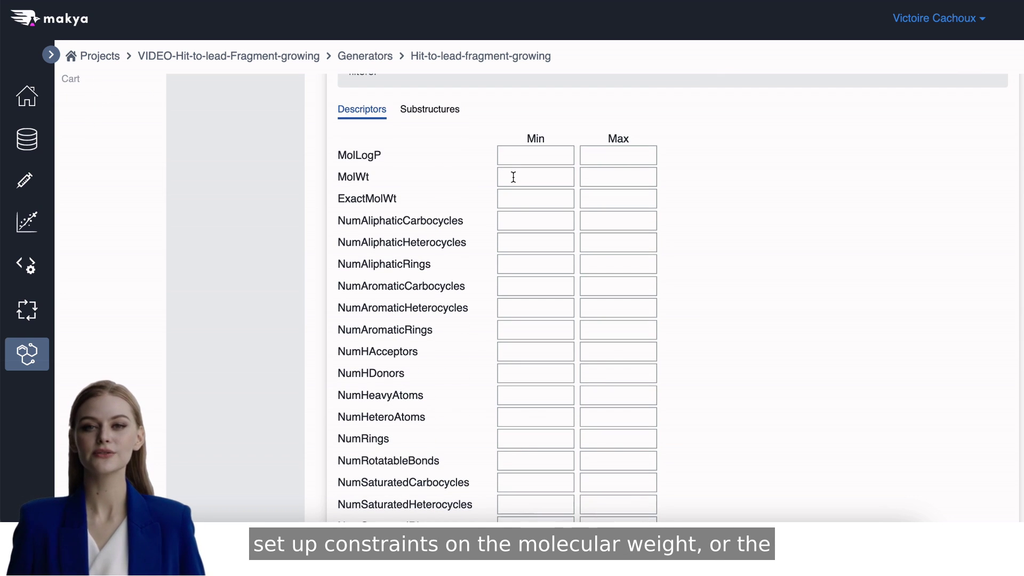
scroll(514, 177, down, 1)
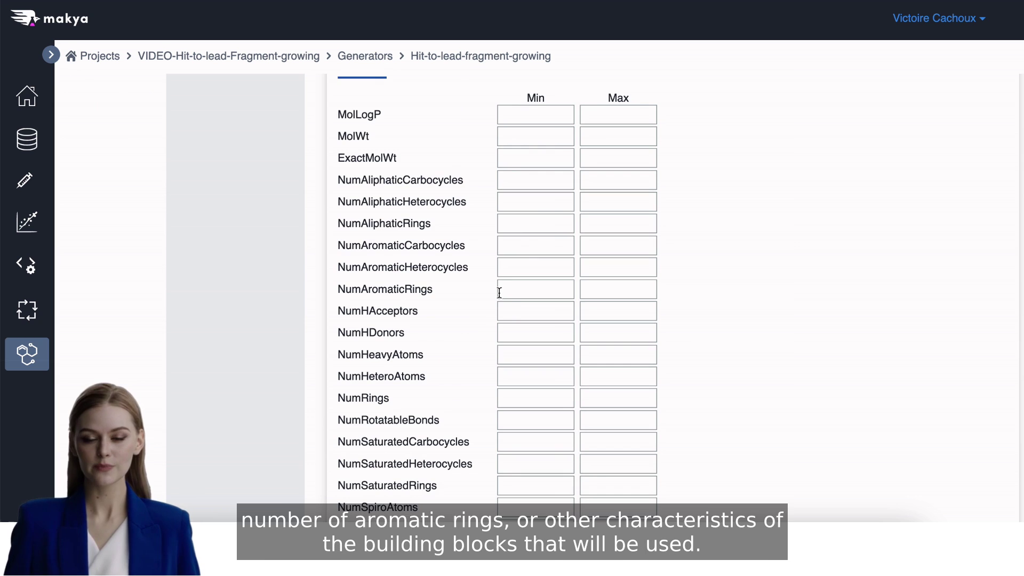
scroll(499, 292, up, 1)
scroll(500, 293, down, 3)
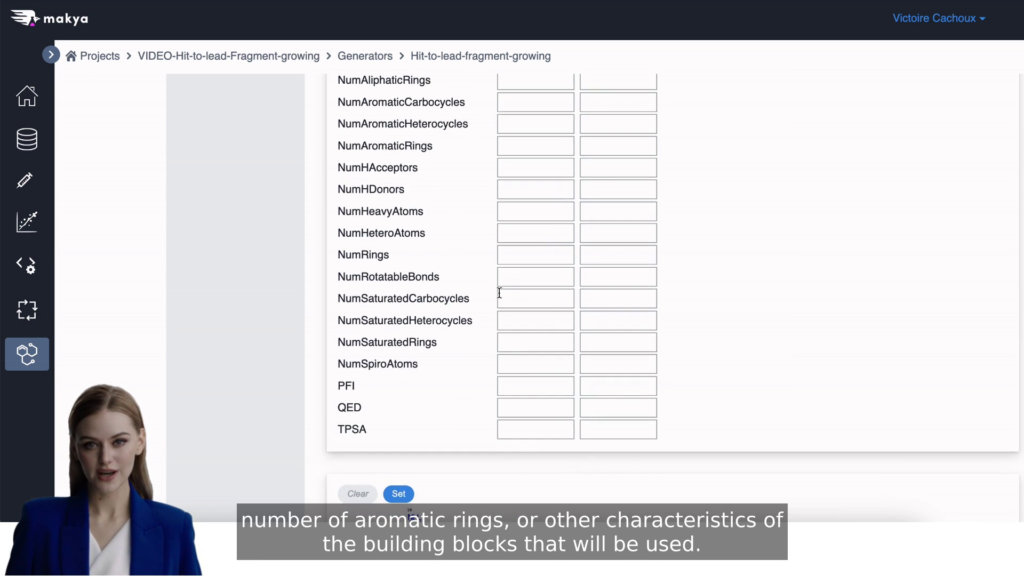
scroll(499, 292, up, 2)
scroll(500, 292, up, 5)
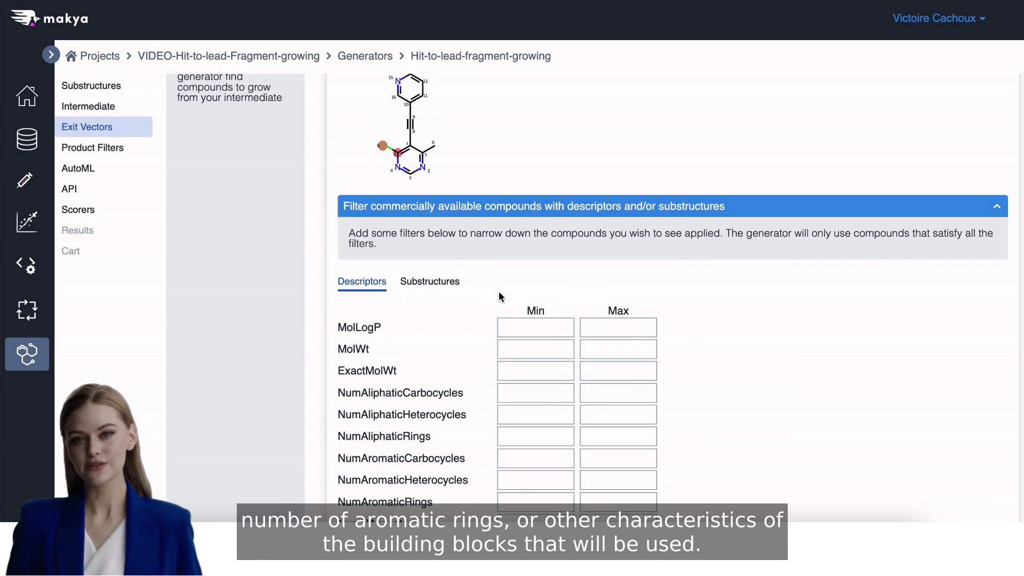
Step: Review the exit vector's matching and forbidden substructure sets and the descriptor filters for final products
click(421, 286)
scroll(420, 286, down, 1)
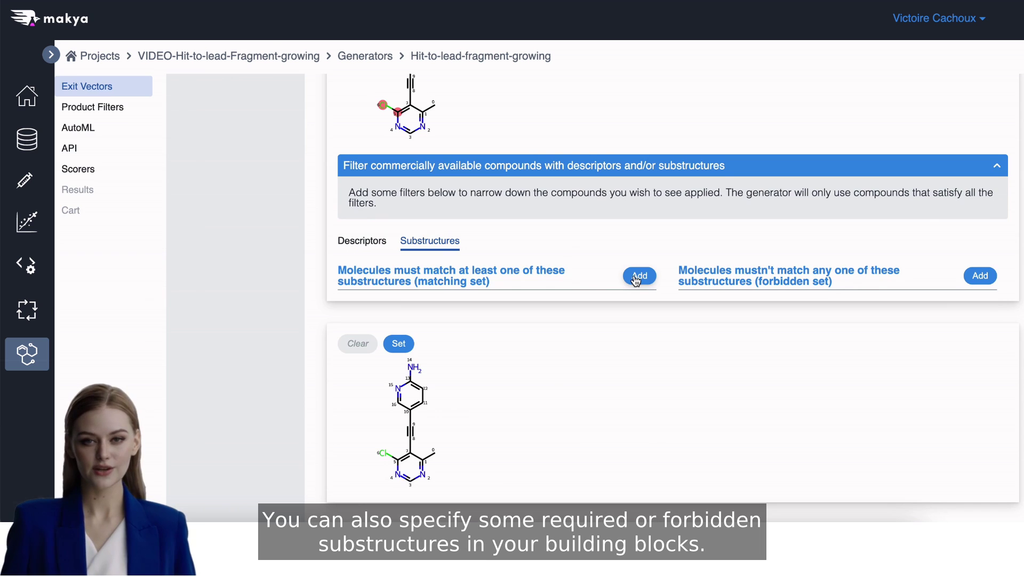
scroll(636, 280, up, 4)
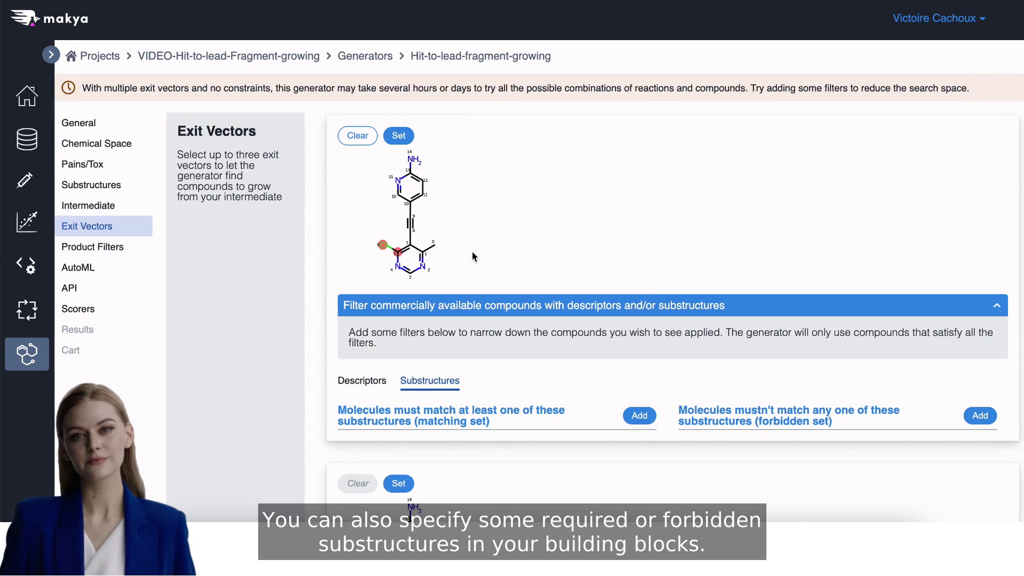
click(119, 251)
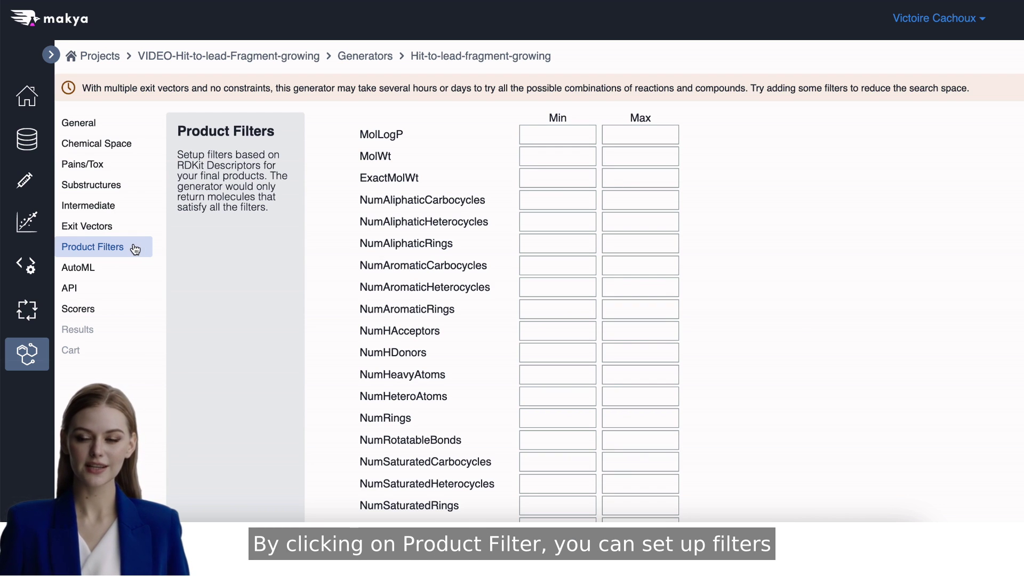
scroll(347, 196, down, 1)
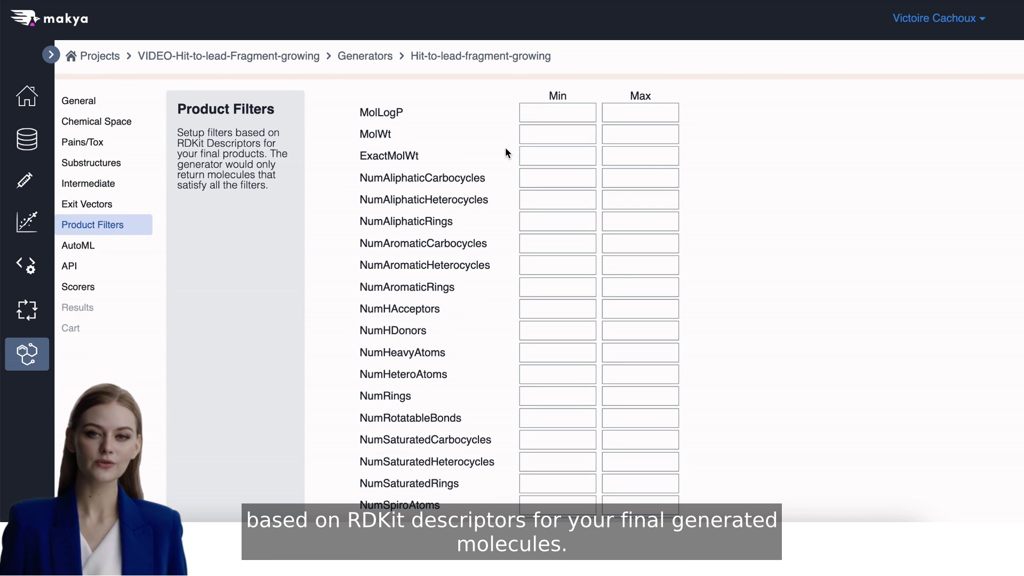
scroll(506, 149, up, 1)
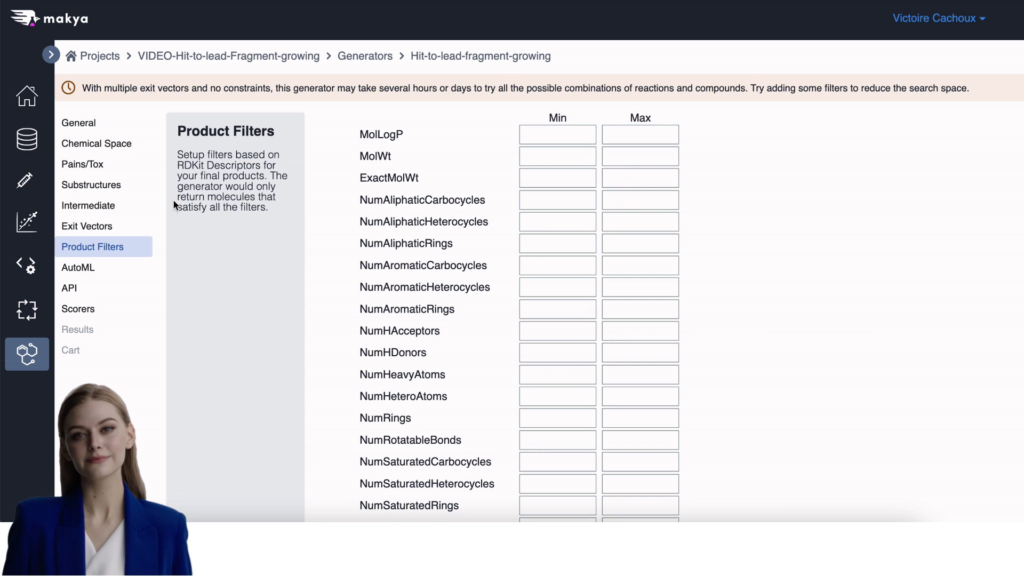
click(125, 238)
click(425, 400)
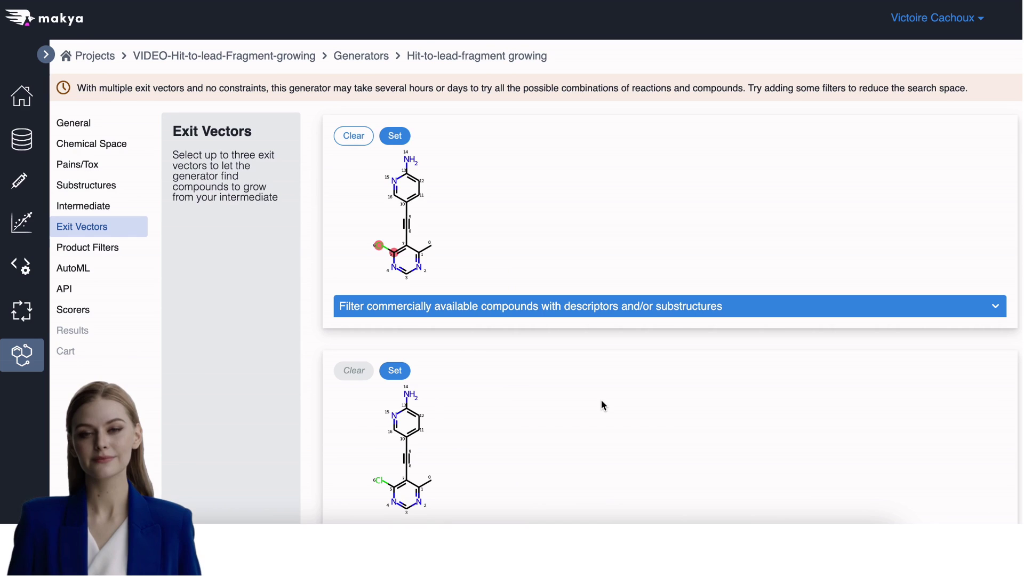
click(422, 393)
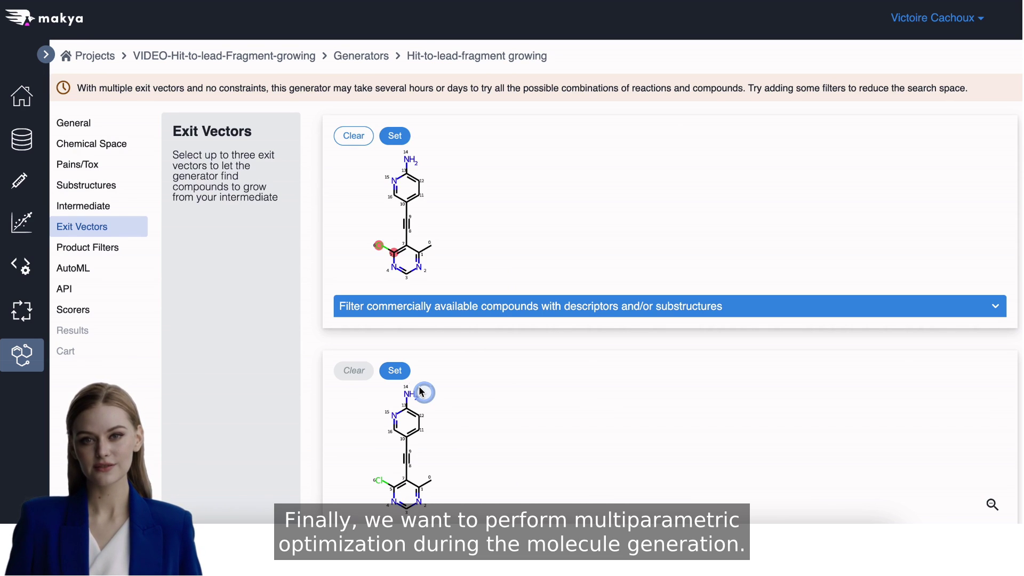
Step: Add the Hit_to_lead_predictor AutoML targets pKi IC50 Pi3K, Water Solubility, Caco2 permeability and Total Clearance to the generator and save
click(86, 276)
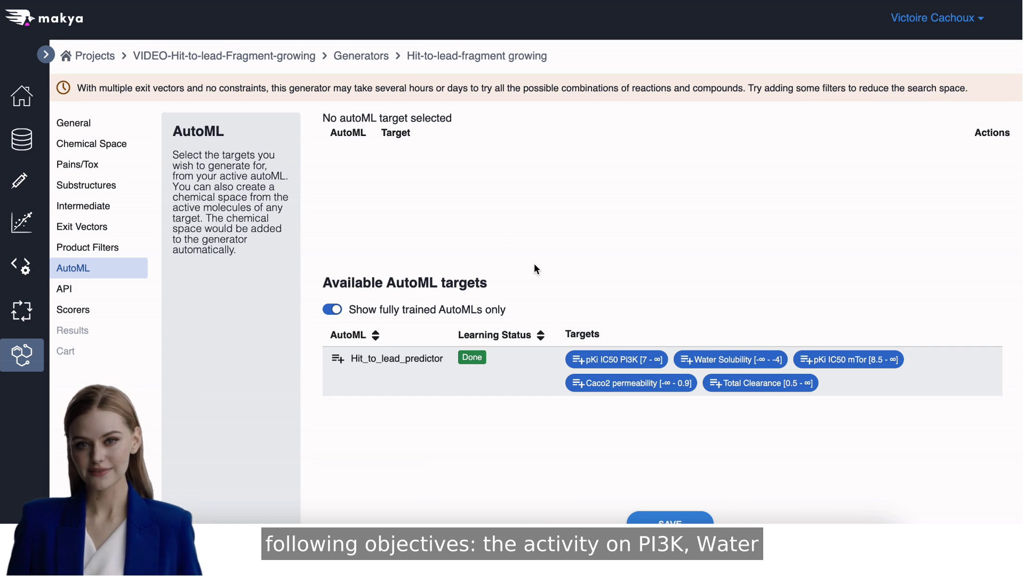
click(580, 359)
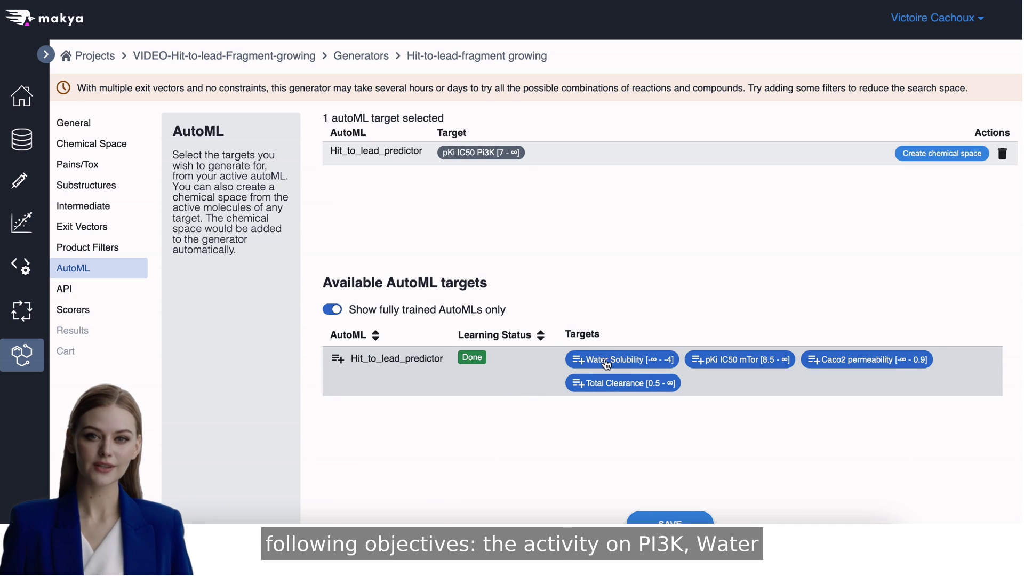
click(582, 362)
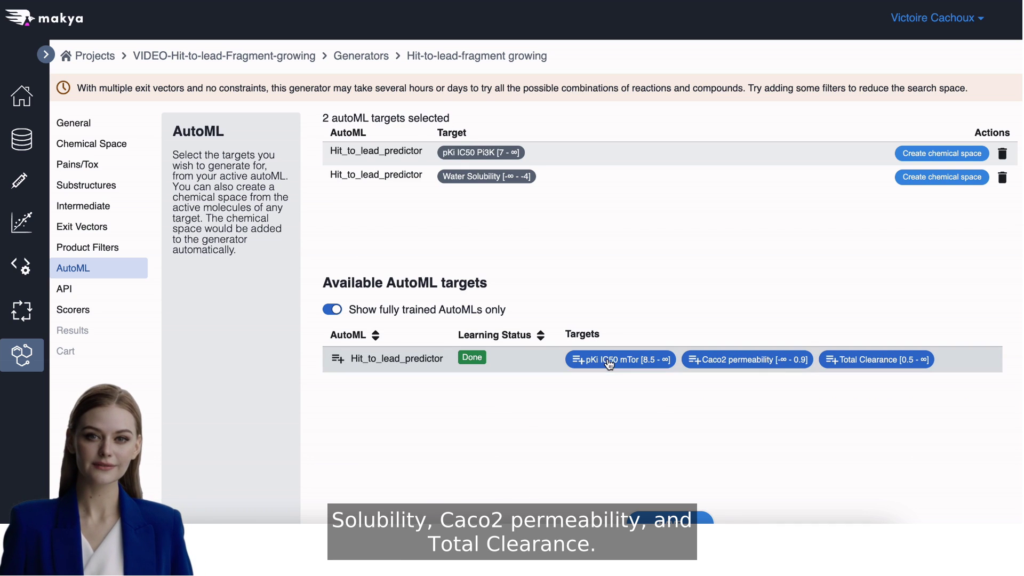
click(711, 360)
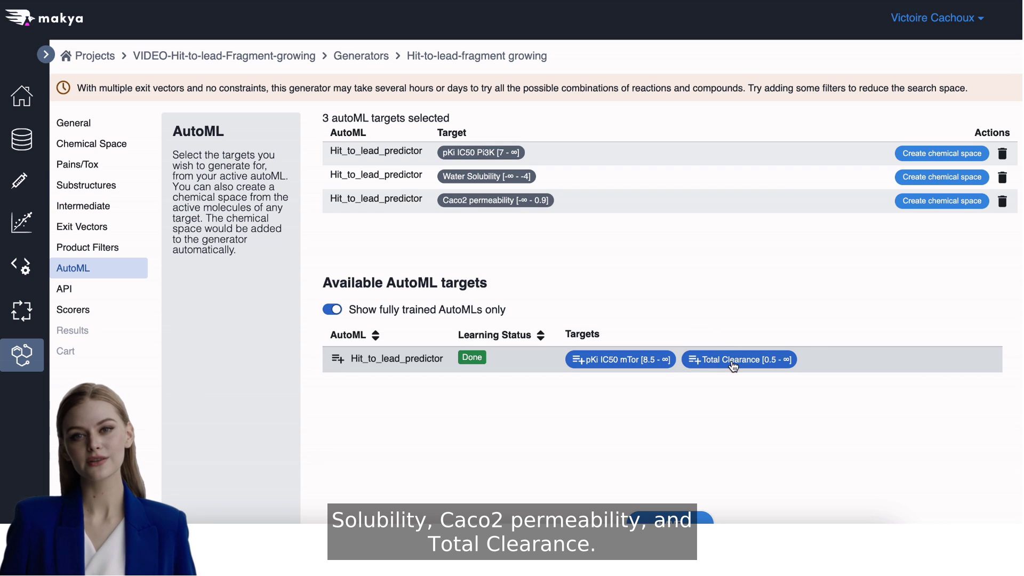
click(731, 360)
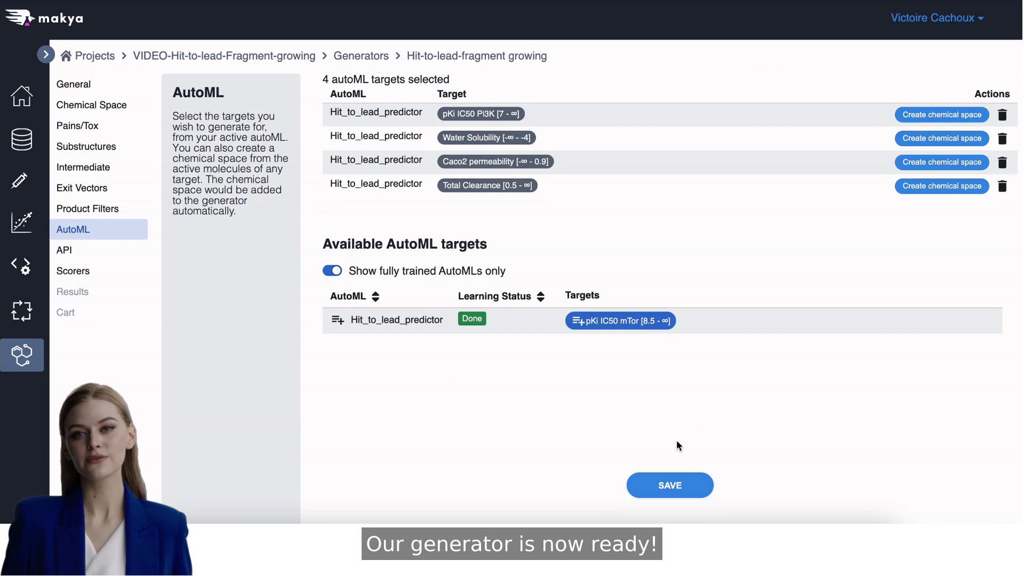
click(669, 486)
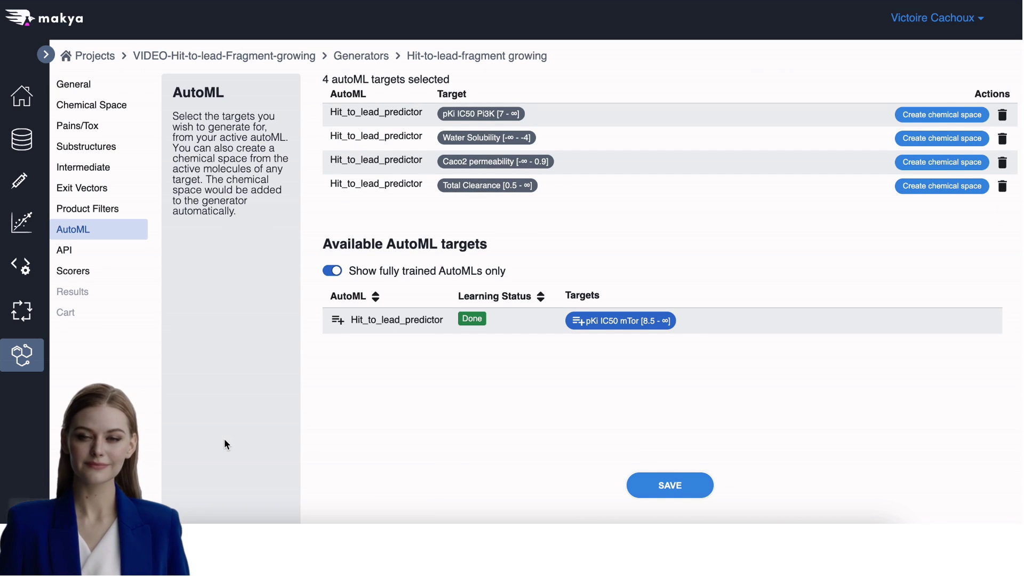
Step: Return to the project's generators and run the Hit-to-lead-fragment growing generator
click(19, 359)
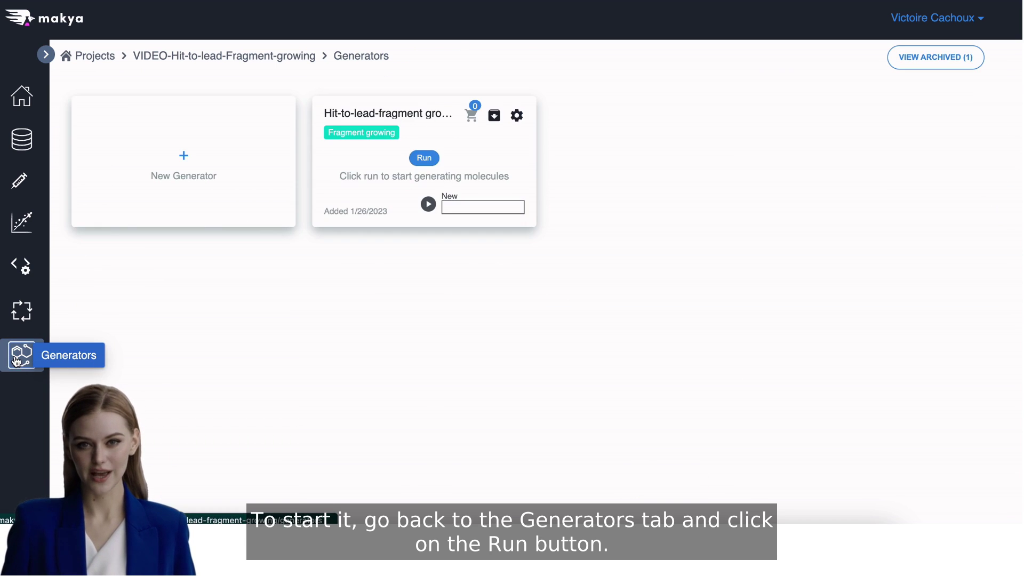
click(421, 158)
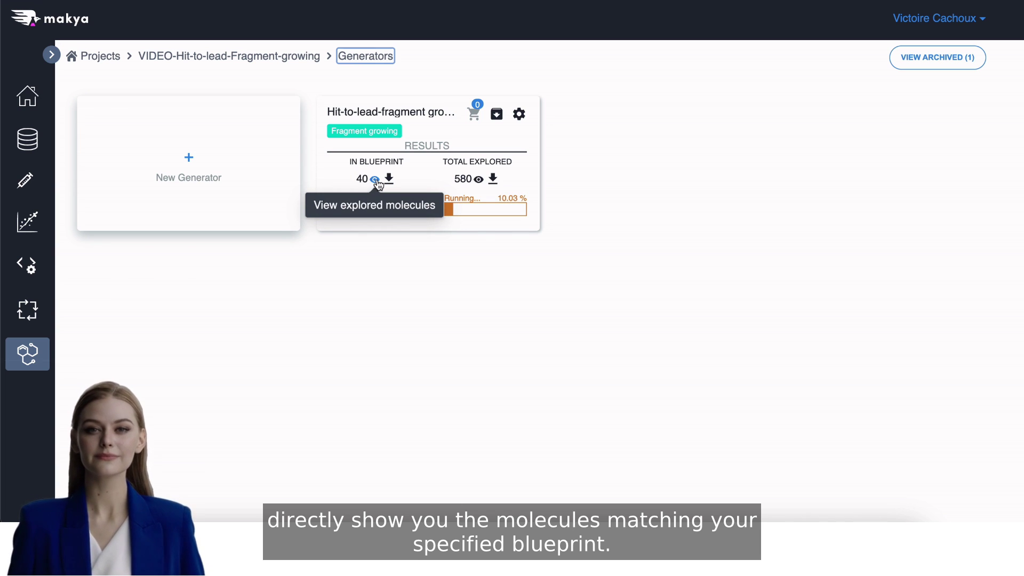
Step: Open the generator's in-blueprint molecules and filter them to an Iktos Ranking of 0.7 to 1 in the parallel coordinates
click(375, 180)
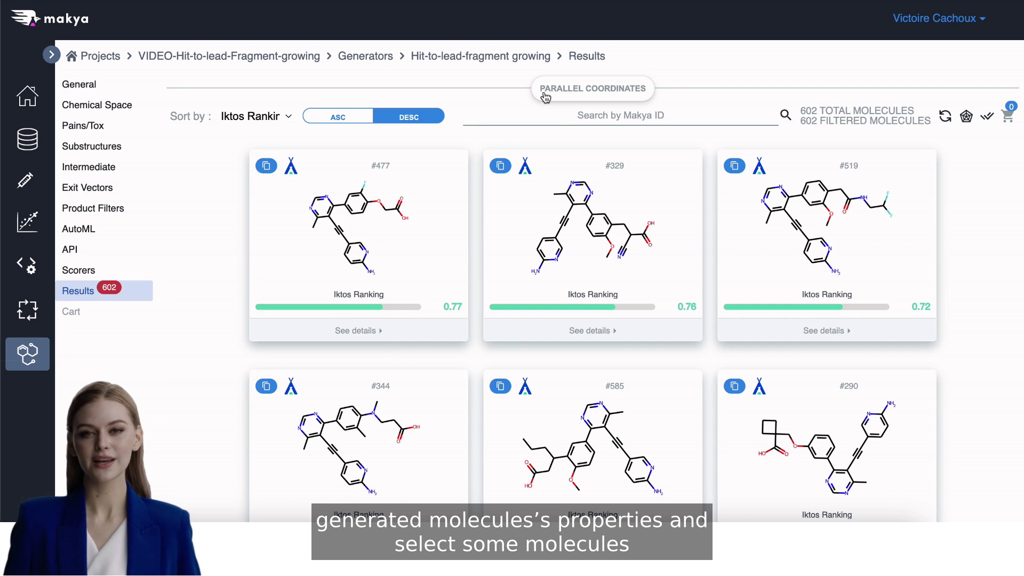
click(545, 97)
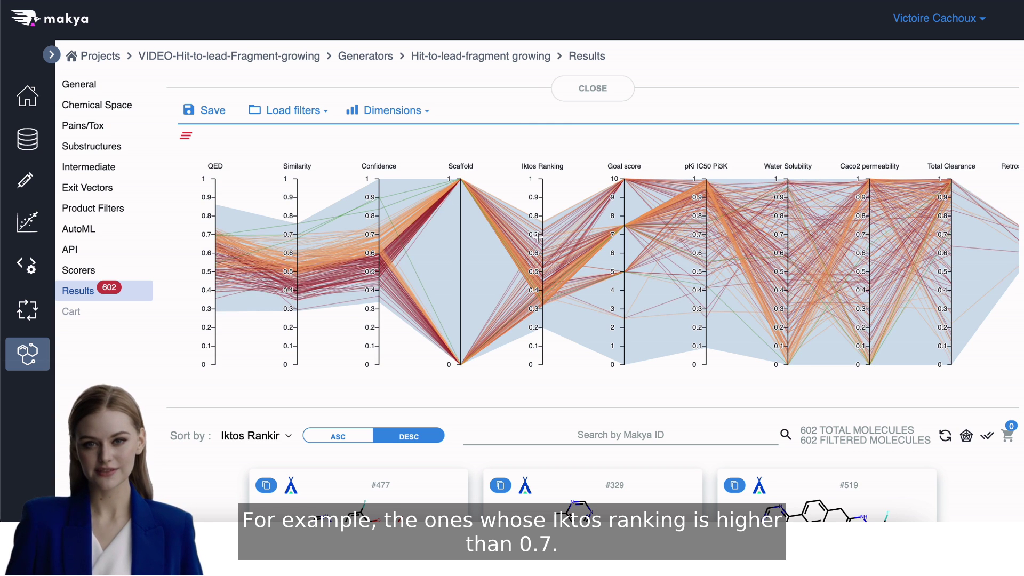
drag(540, 236, 555, 184)
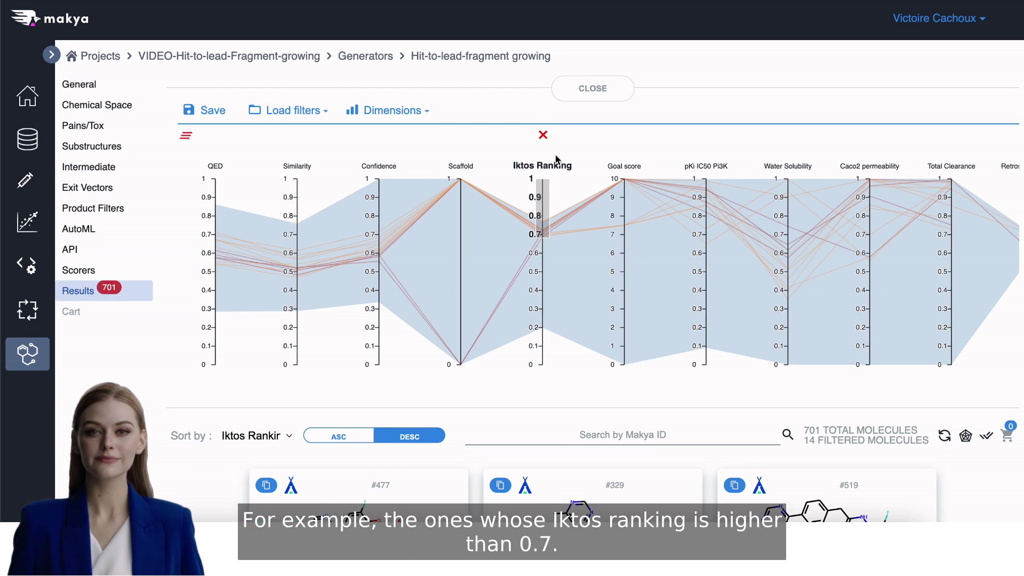
Step: Browse the filtered molecules and add molecule #1287 to the selection in the Hit_growing cart
scroll(555, 154, down, 5)
scroll(555, 156, down, 1)
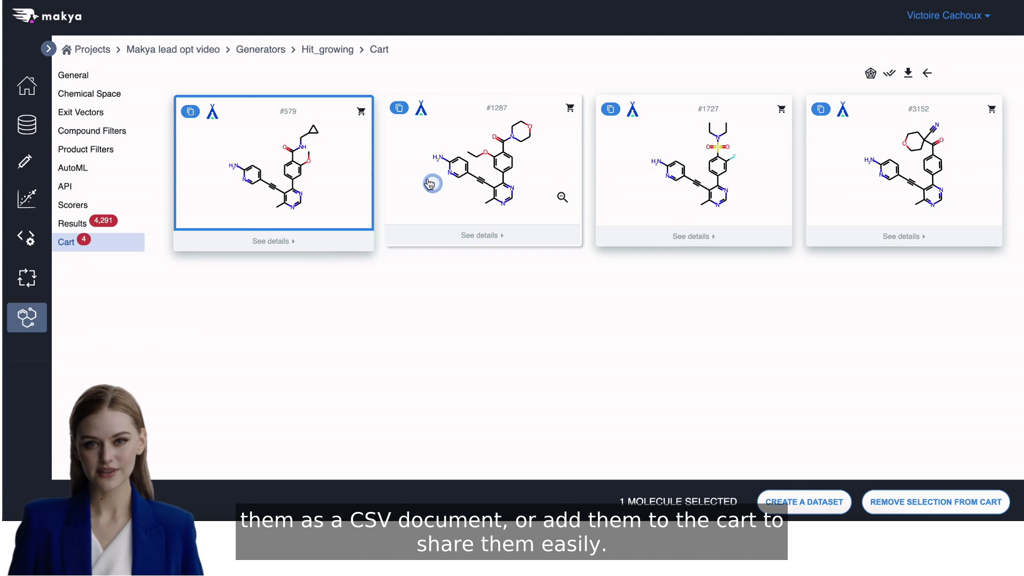
click(480, 182)
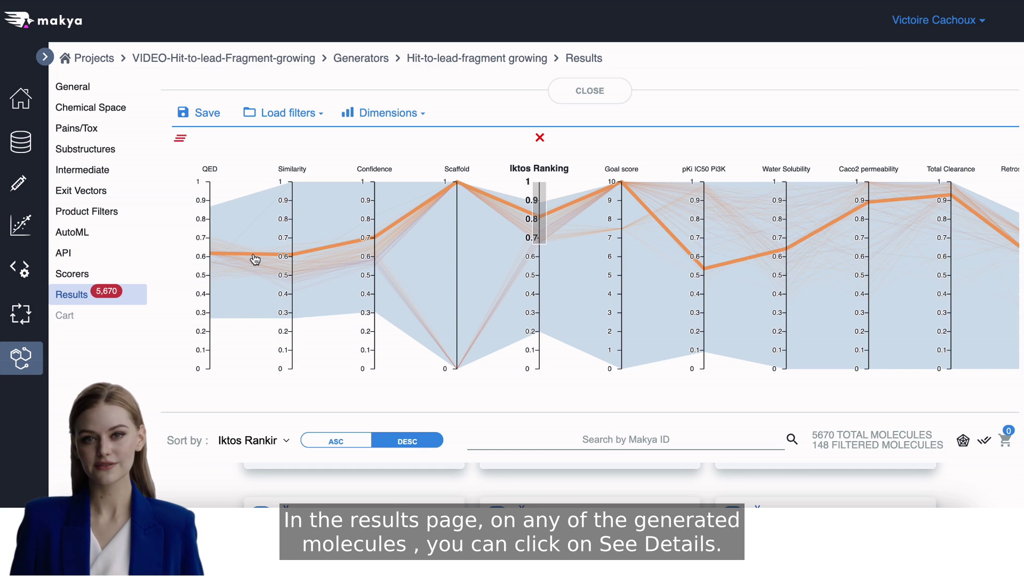
Step: Find molecule #3911 among the filtered results and open its details
scroll(255, 260, down, 5)
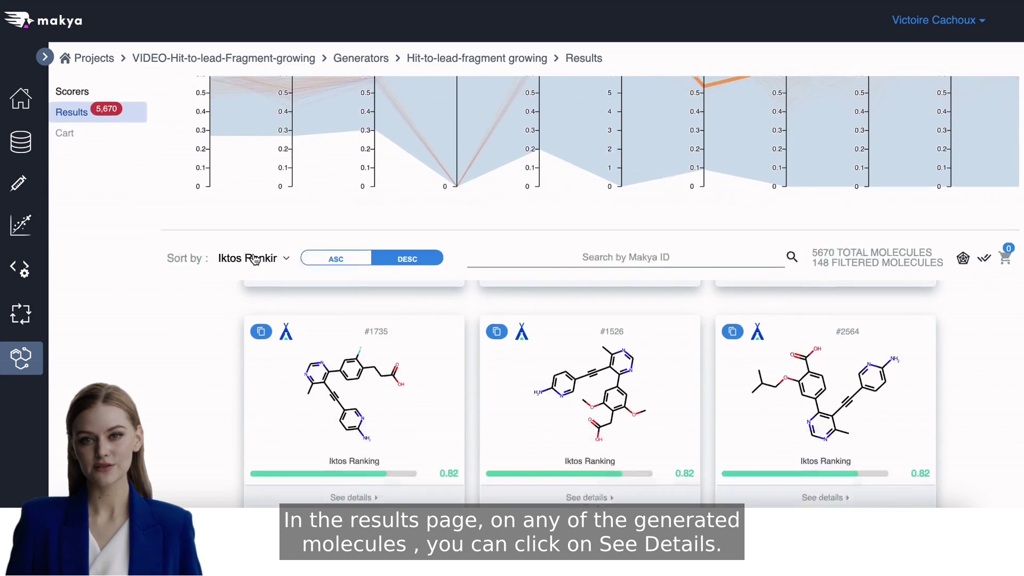
scroll(254, 255, down, 2)
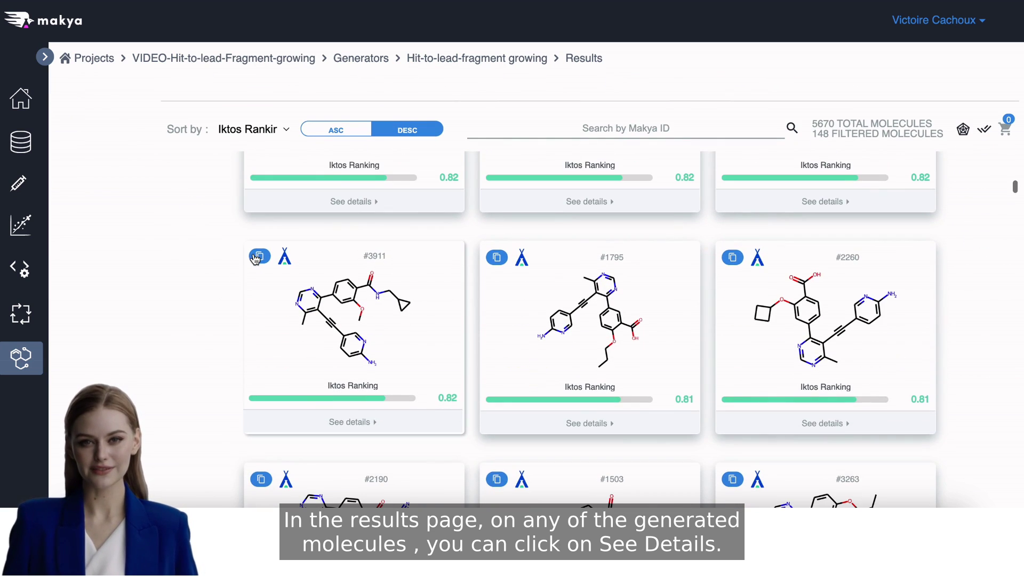
click(304, 358)
click(355, 423)
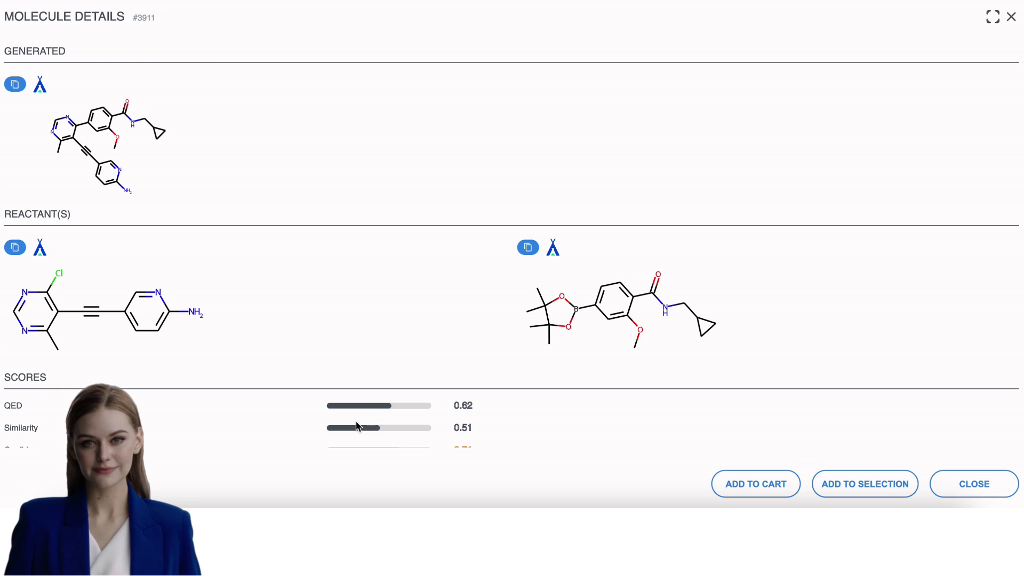
Step: Examine the reactants of molecule #3911, including the commercial building block attached to the hit fragment, and its scores
scroll(393, 343, down, 1)
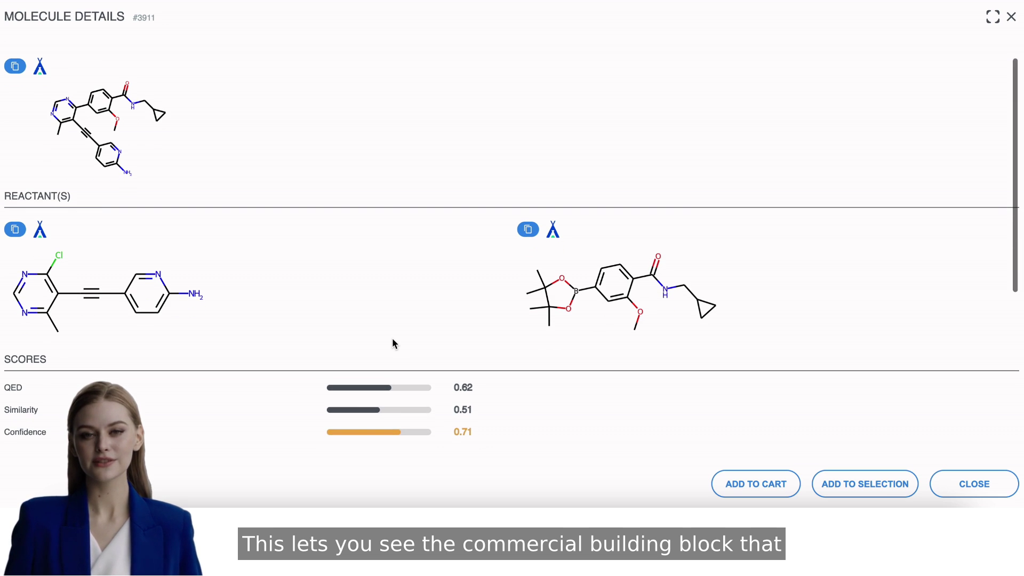
click(533, 276)
click(602, 267)
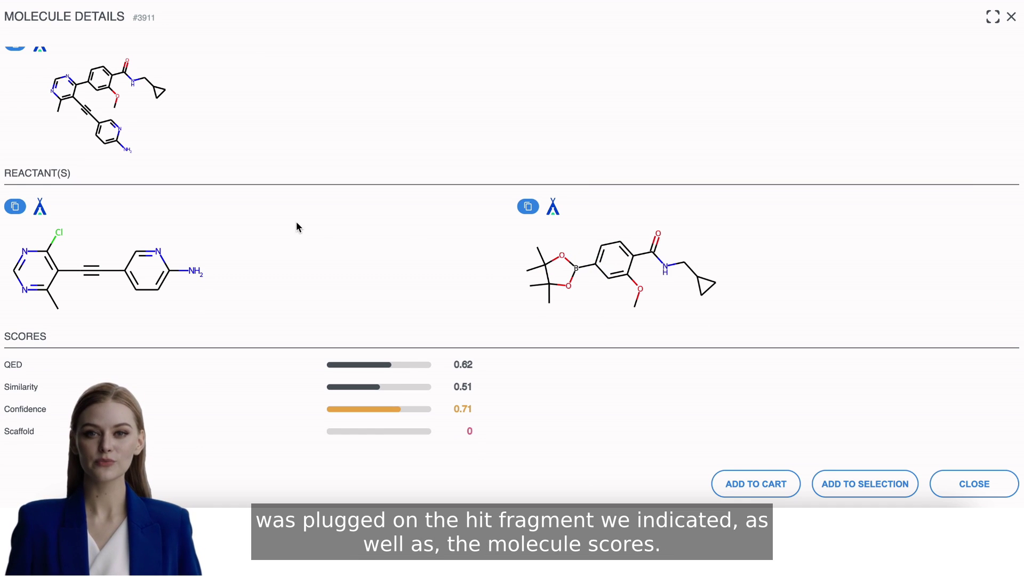
click(161, 257)
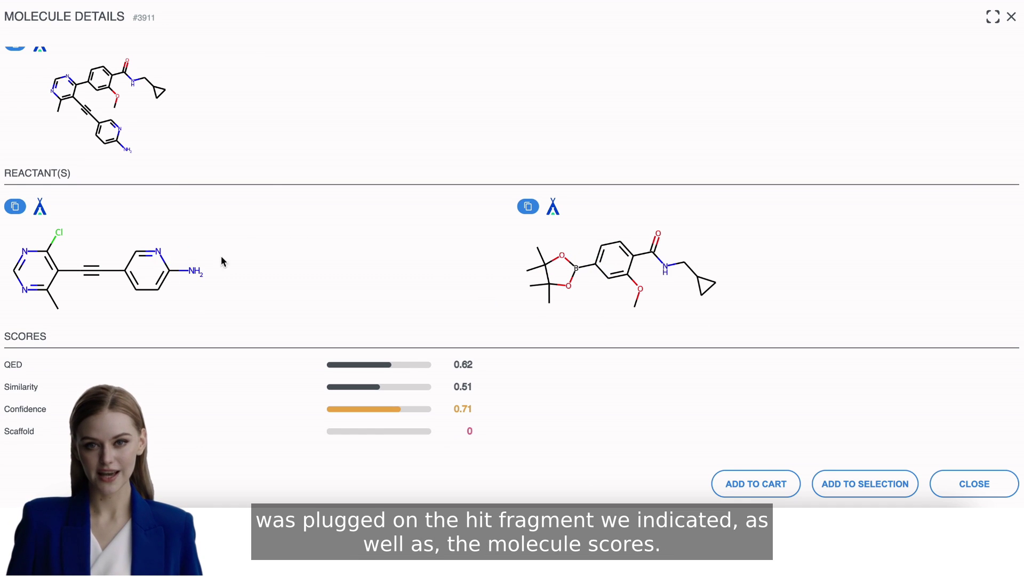
scroll(227, 264, down, 5)
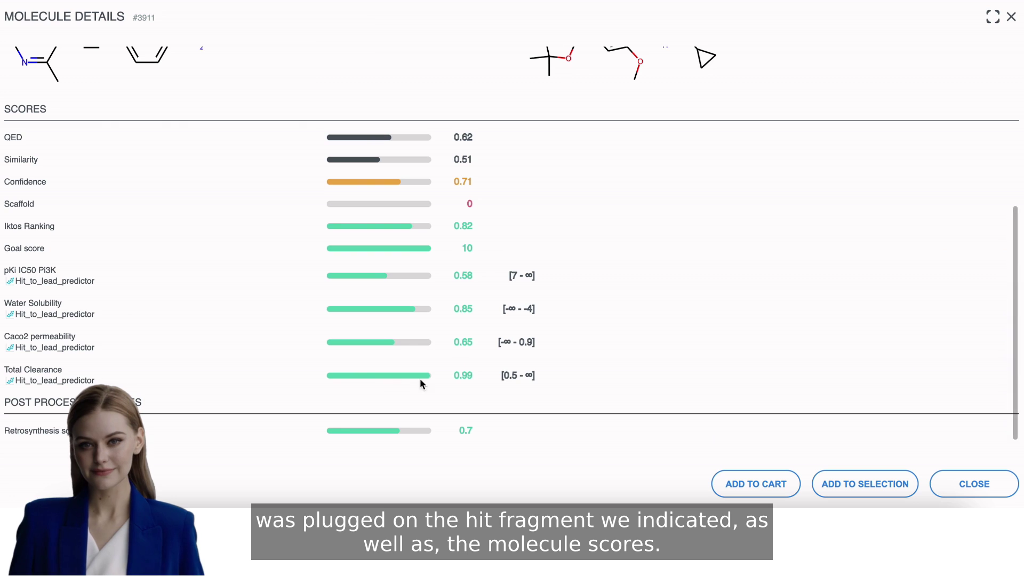